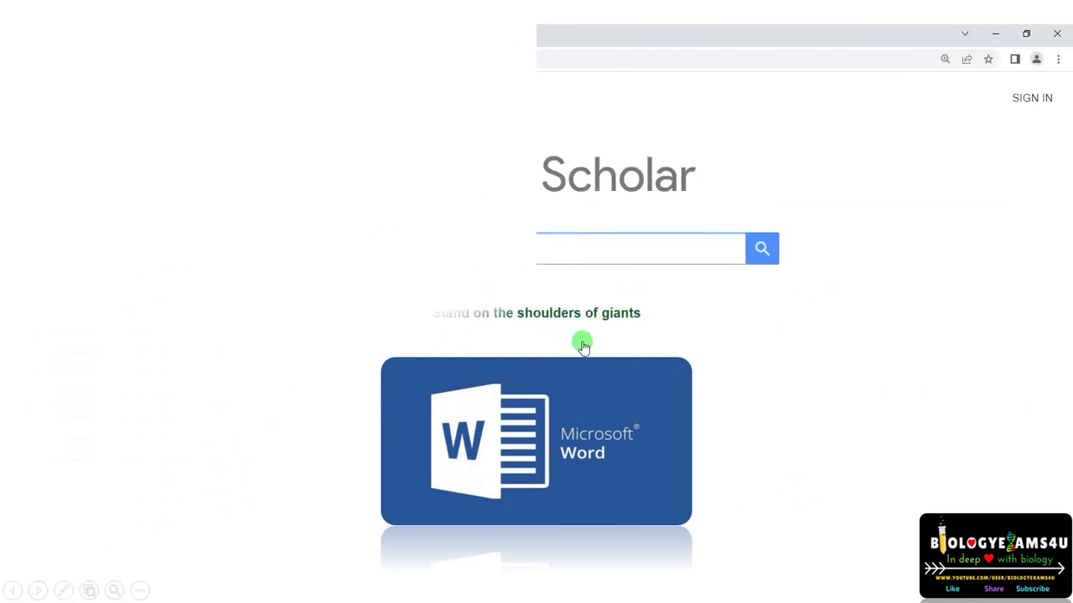
Step: Open the linked Word document 'MY work is on Insulin Receptor' from the slideshow
click(568, 441)
scroll(558, 438, up, 3)
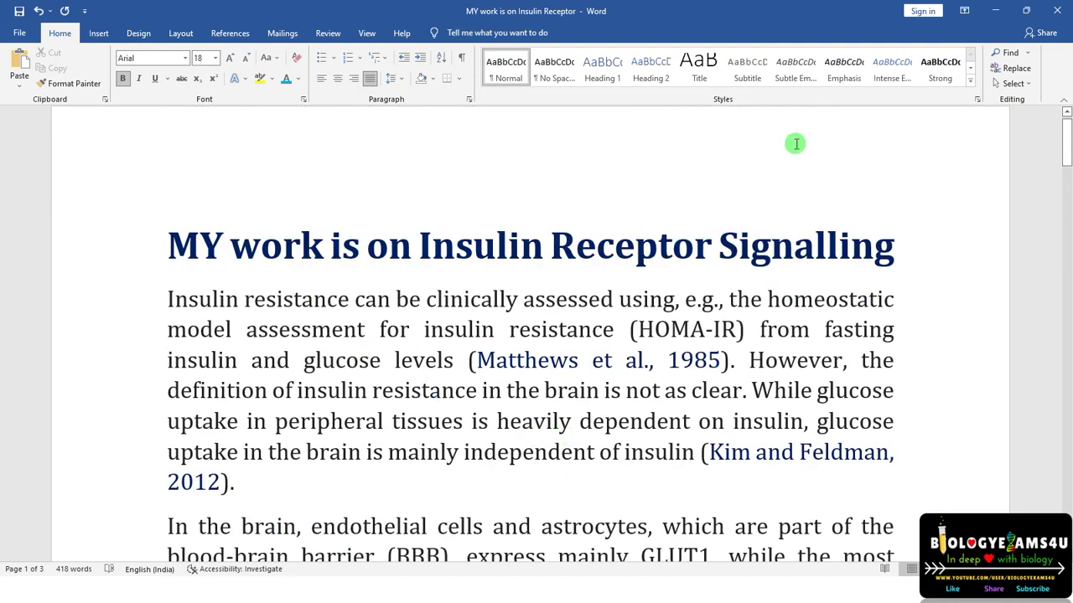
Step: Copy the 'Matthews et al., 1985' citation from the first paragraph, then minimize Word
scroll(766, 287, down, 3)
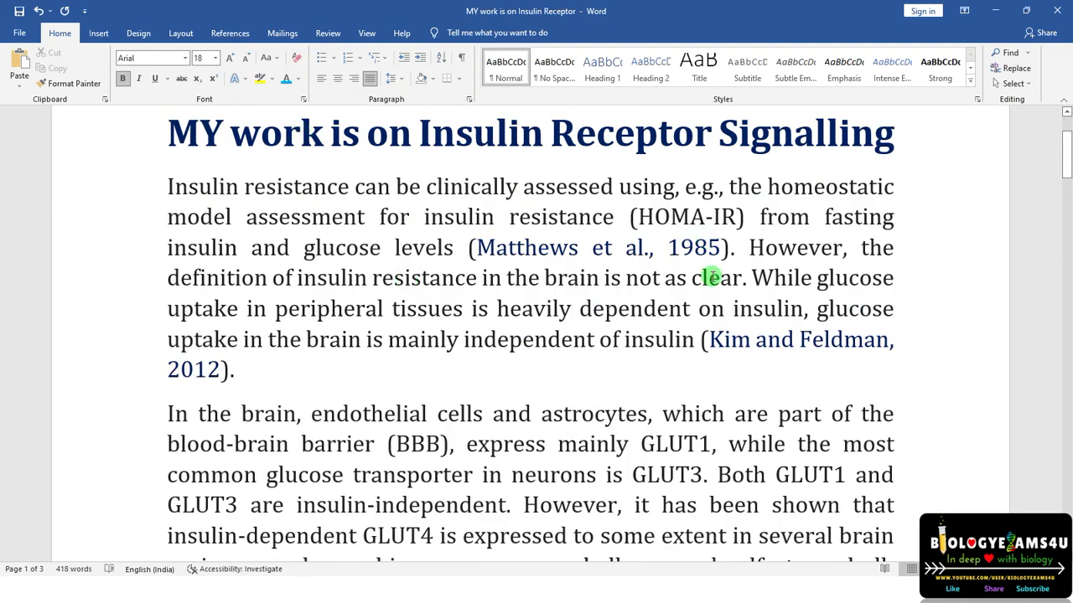
scroll(213, 515, down, 1)
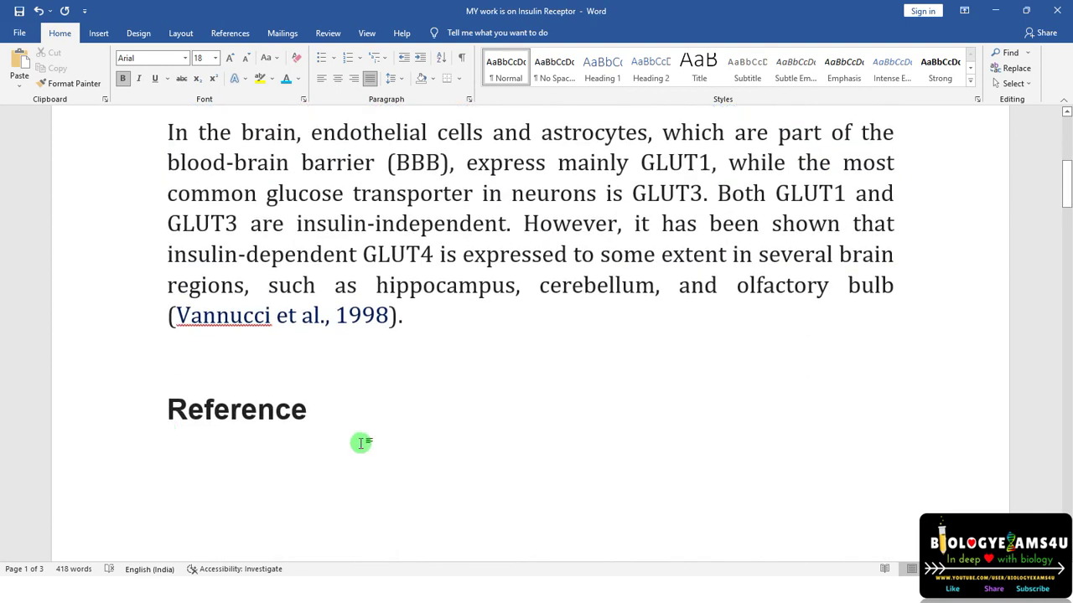
scroll(491, 310, up, 3)
scroll(491, 310, down, 1)
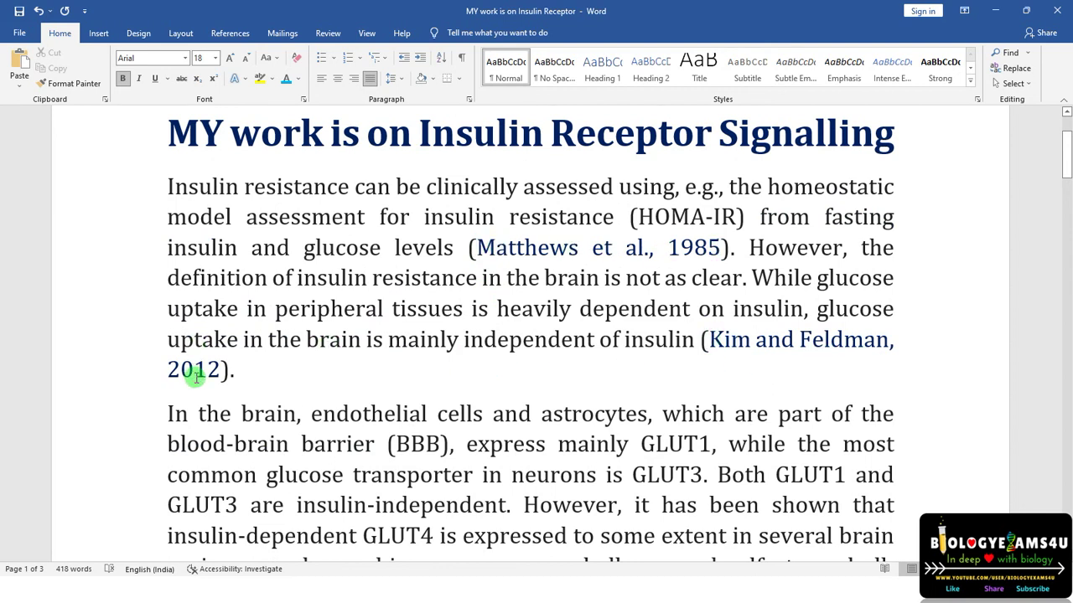
scroll(323, 399, down, 3)
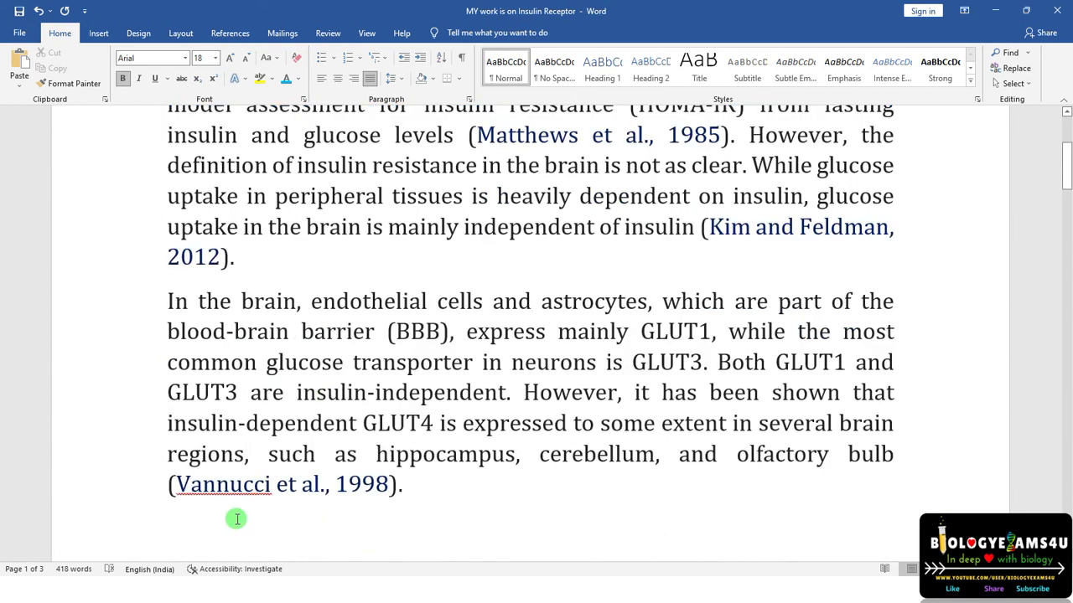
scroll(467, 466, up, 3)
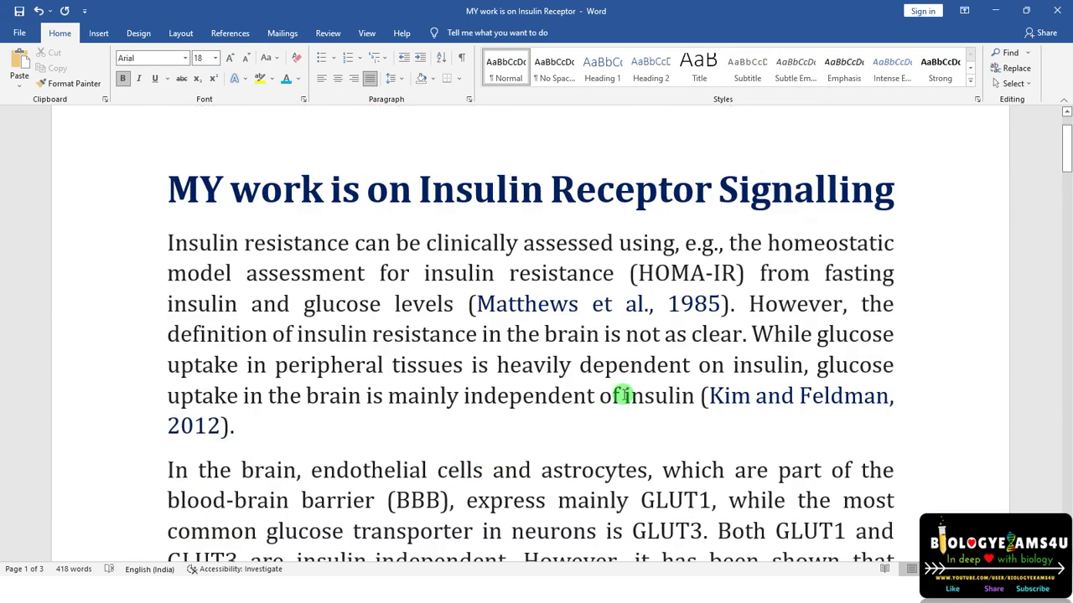
drag(476, 303, 713, 306)
key(ctrl+c)
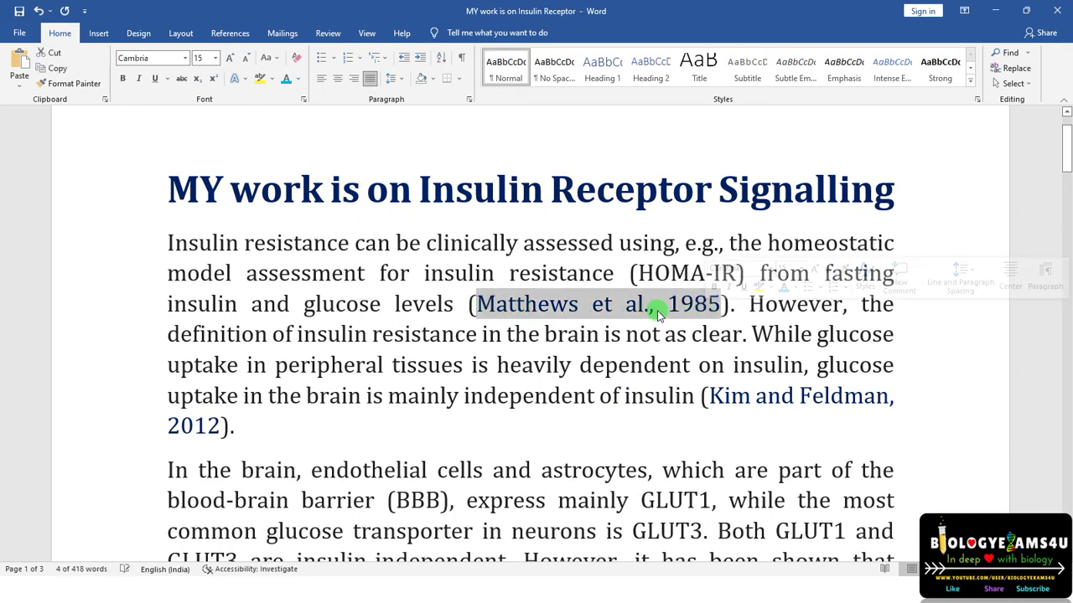
right_click(660, 313)
click(687, 335)
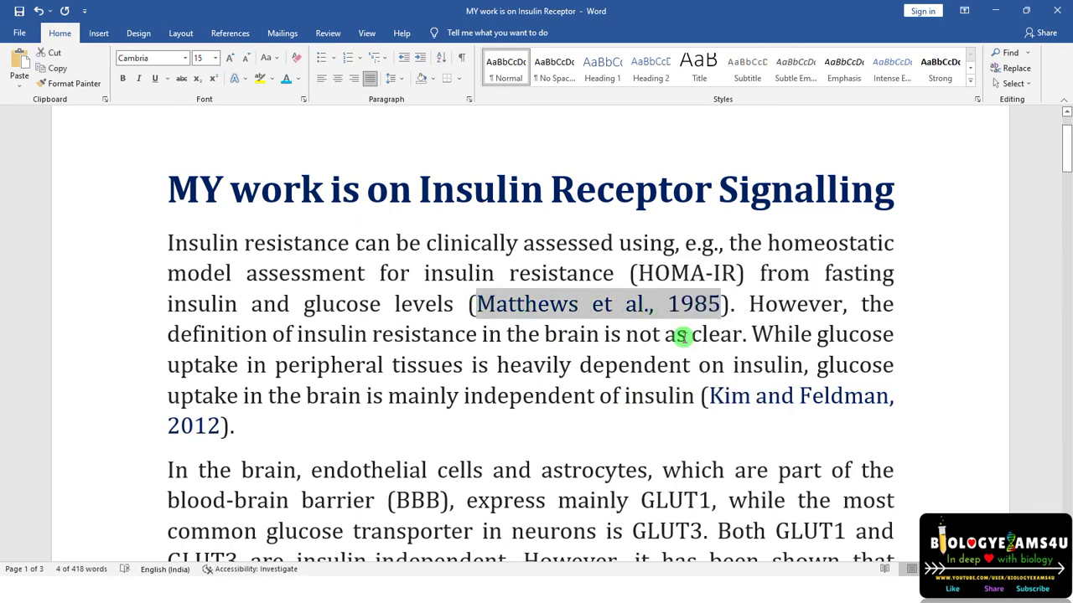
click(996, 12)
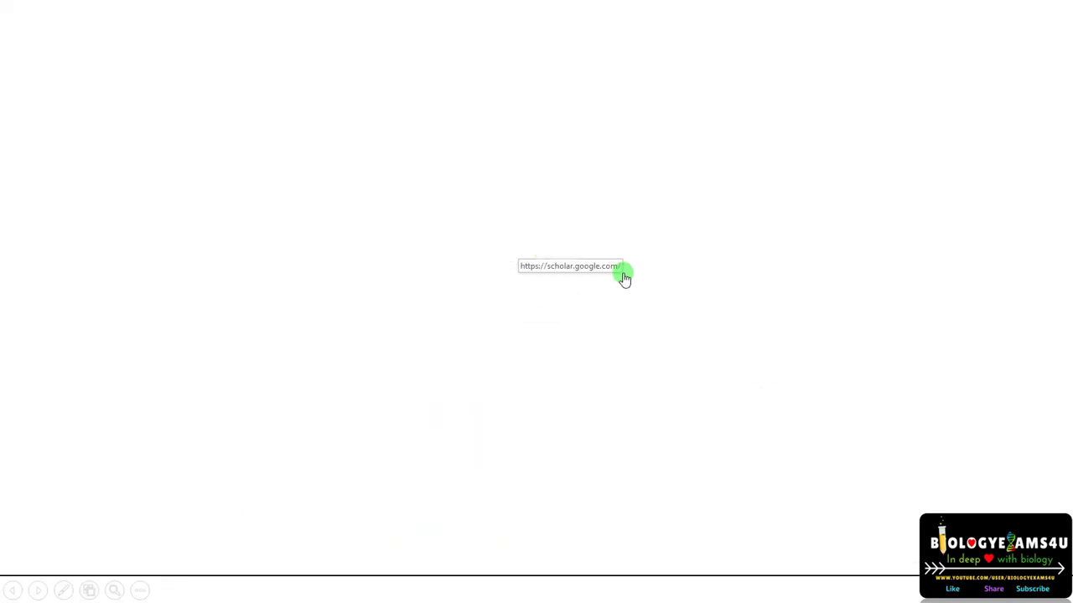
Step: Search Google Scholar for the pasted 'Matthews et al., 1985' citation
right_click(391, 263)
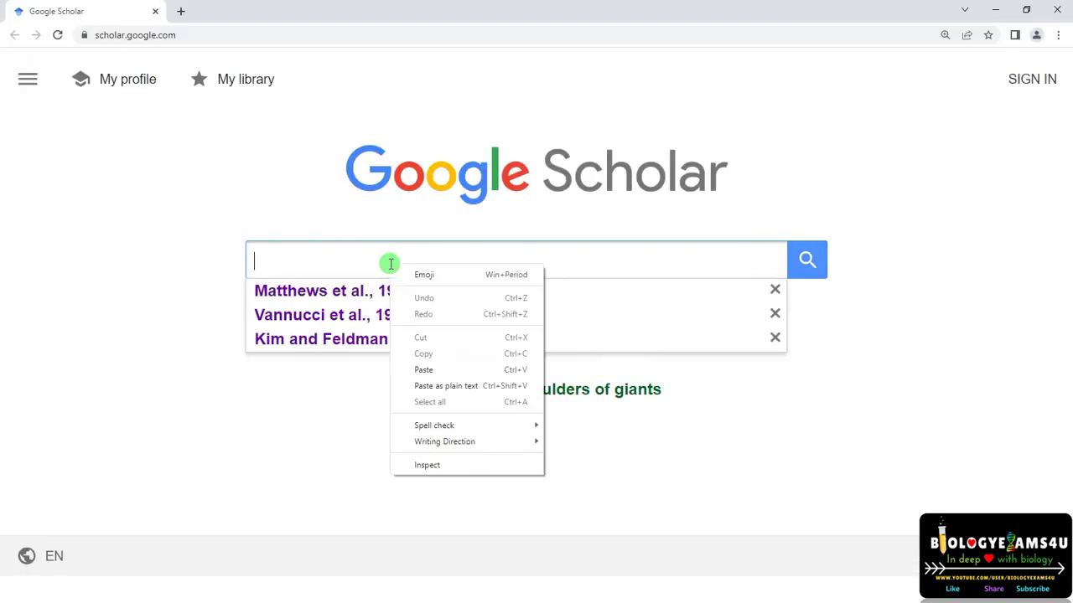
click(423, 370)
click(807, 261)
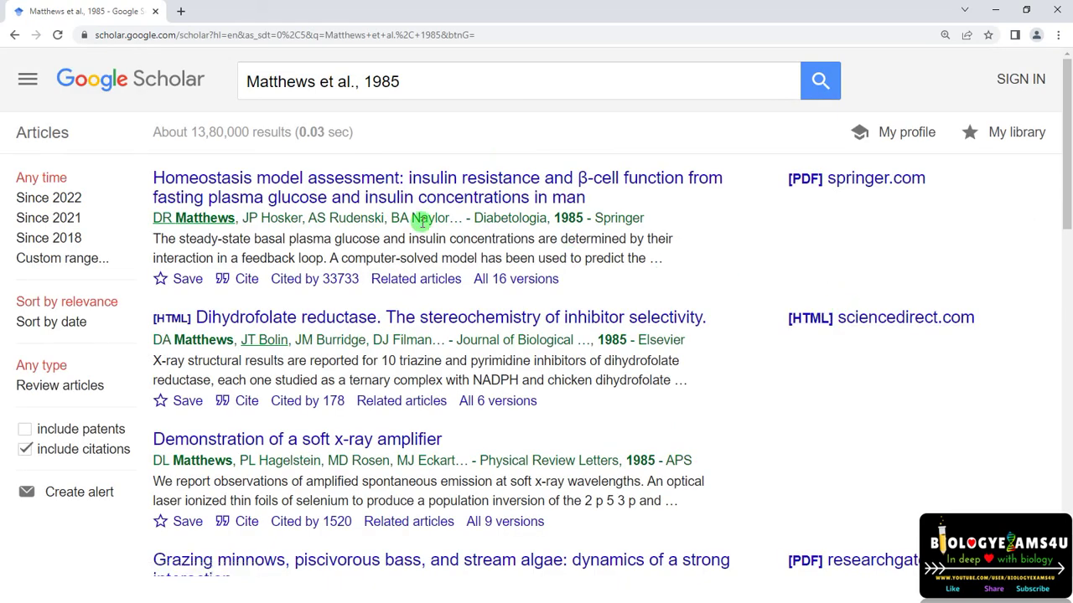
scroll(180, 201, down, 1)
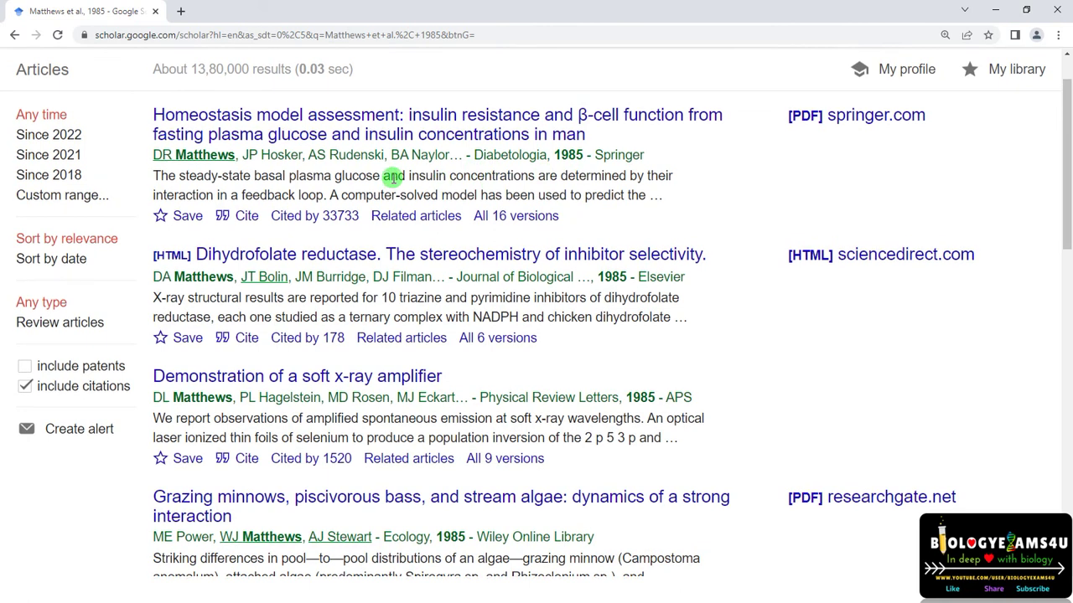
scroll(391, 178, up, 1)
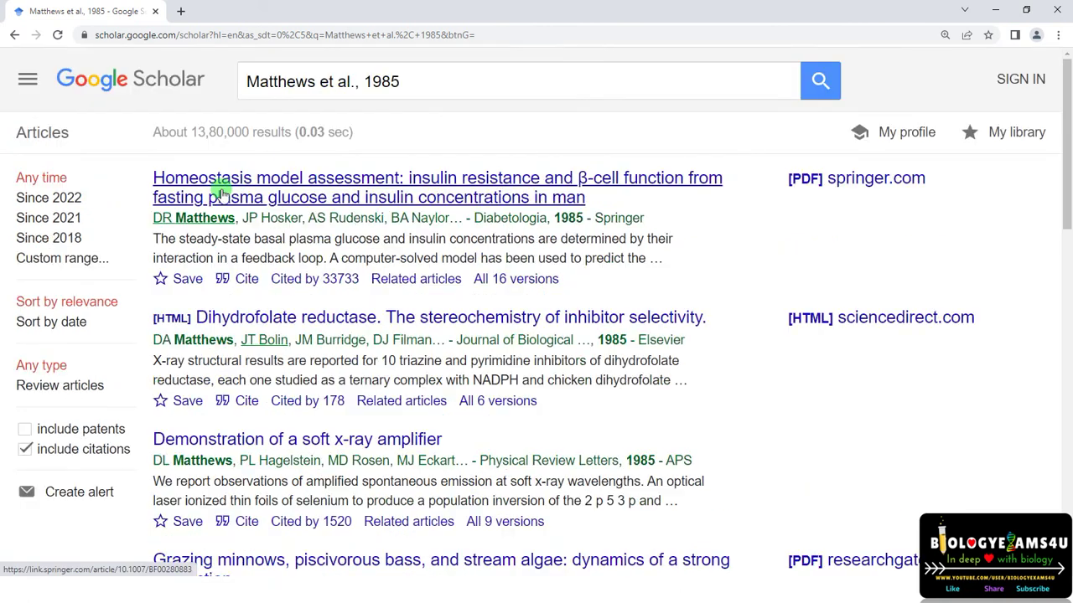
Step: Copy the APA citation of the 1985 Homeostasis model assessment paper
click(246, 280)
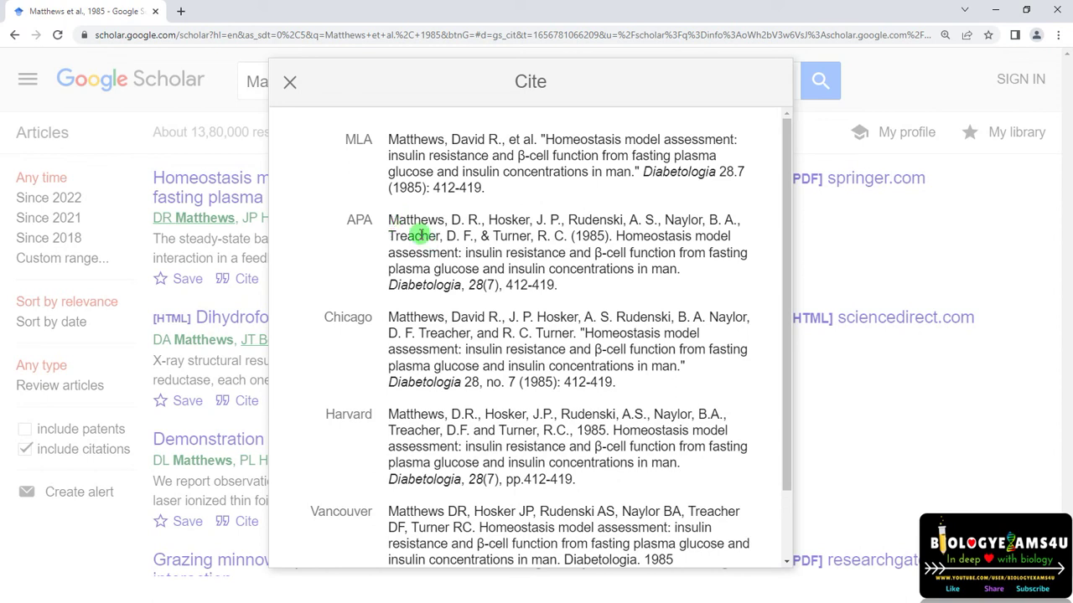
drag(390, 219, 566, 287)
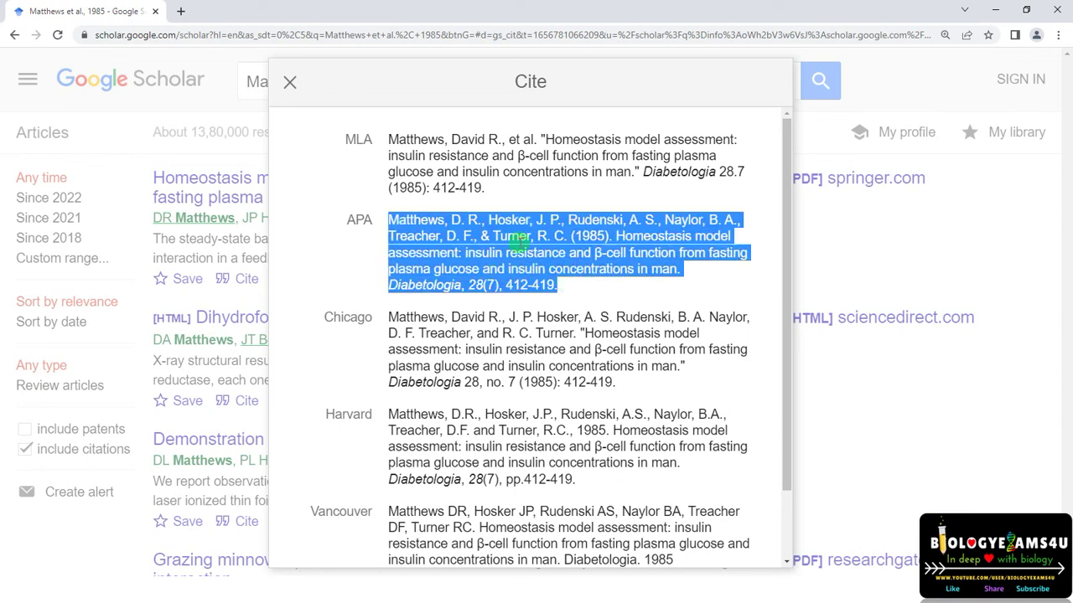
right_click(519, 243)
click(545, 249)
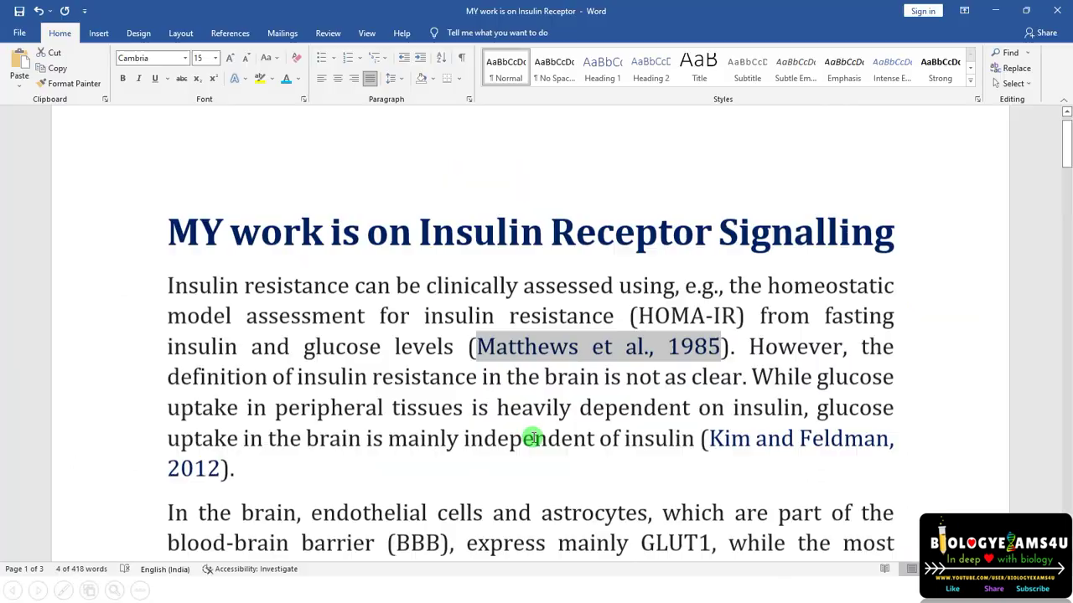
Step: Paste the Matthews et al. (1985) APA reference under the Reference heading
scroll(333, 338, down, 10)
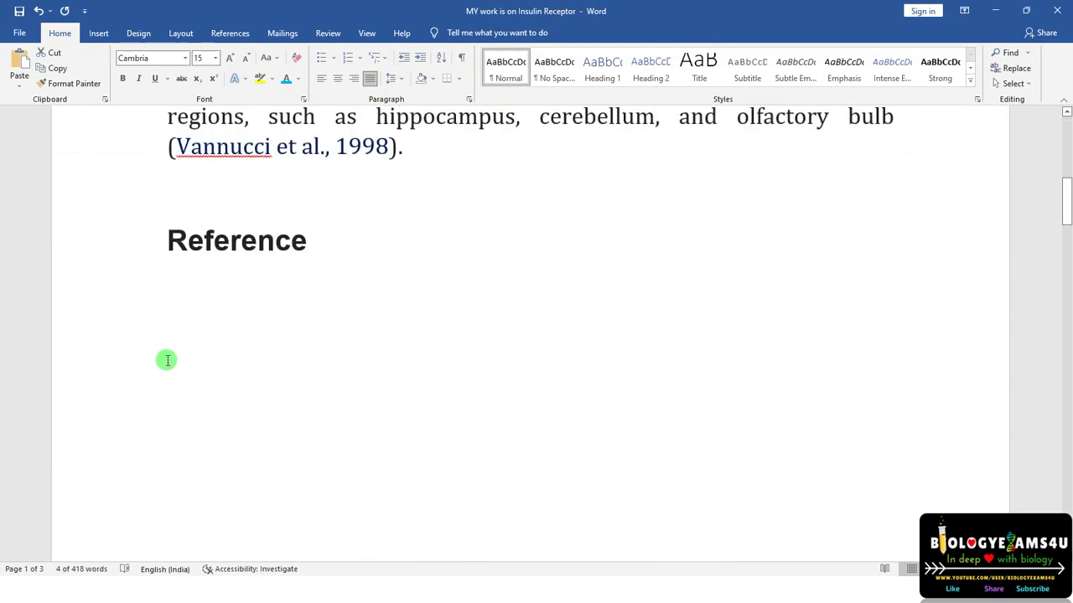
click(183, 288)
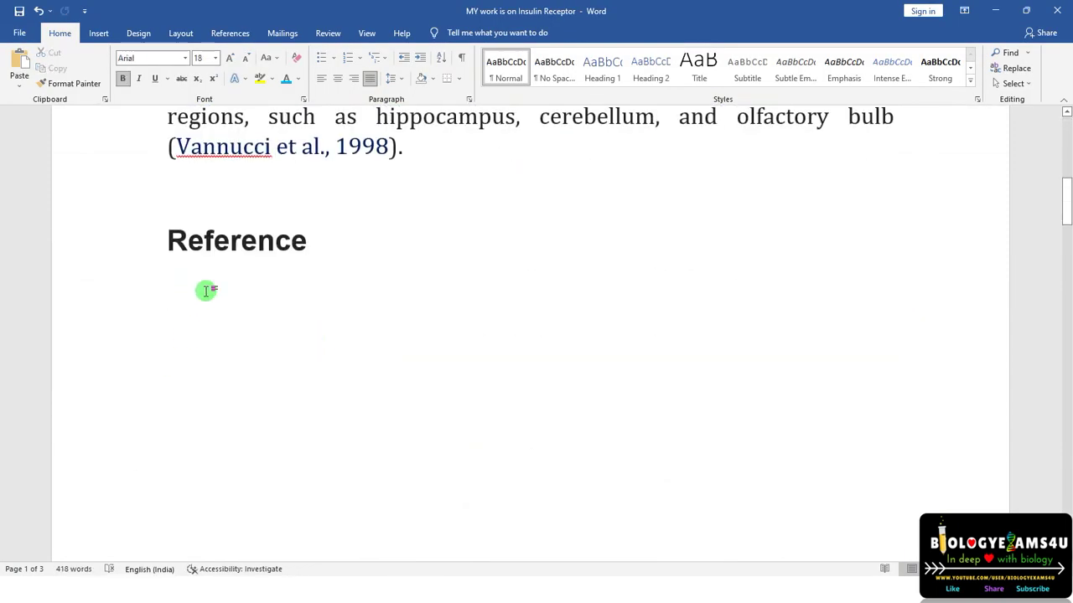
key(ctrl+v)
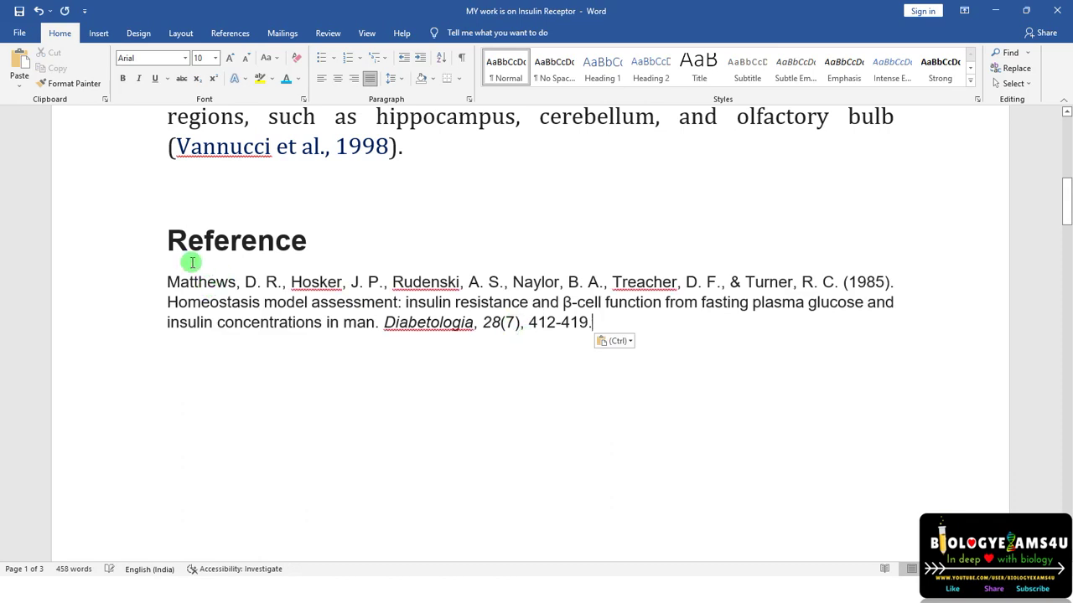
Step: Enlarge the font size of the pasted Matthews reference
drag(165, 282, 589, 329)
click(214, 58)
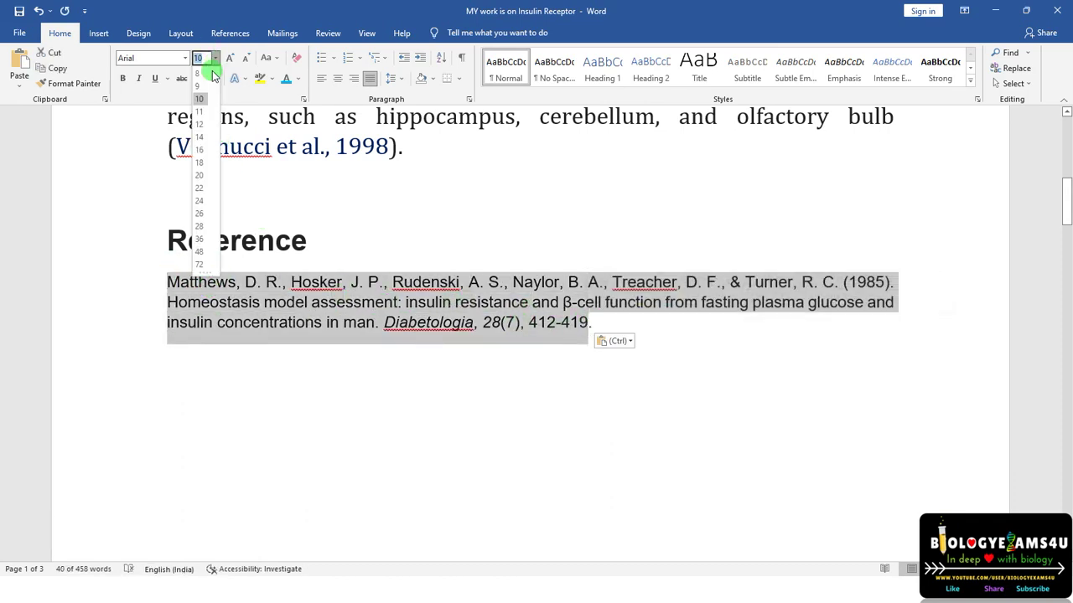
click(201, 149)
click(575, 436)
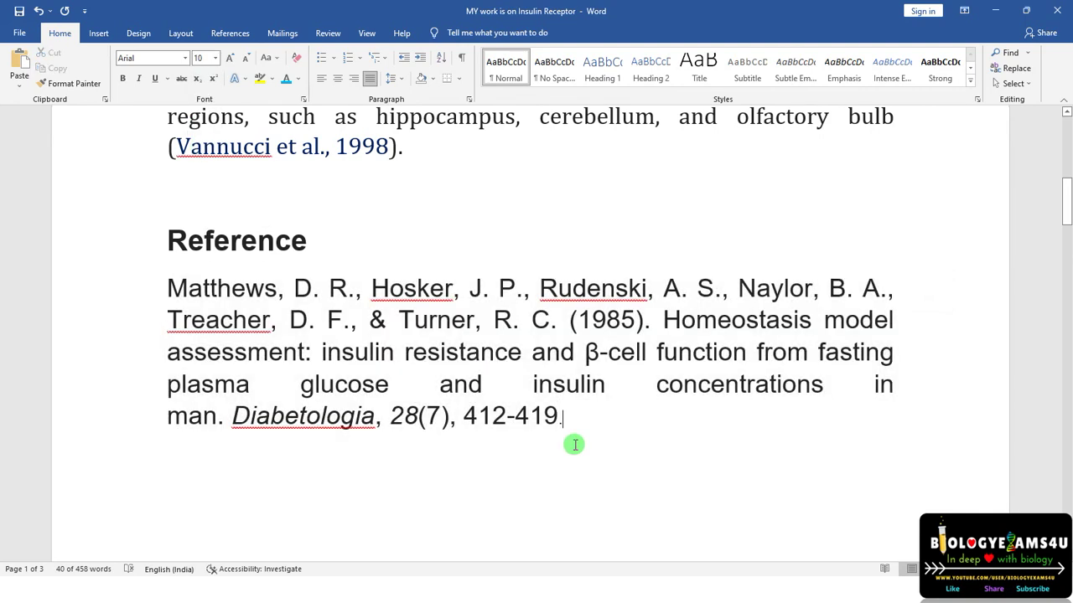
scroll(378, 335, up, 1)
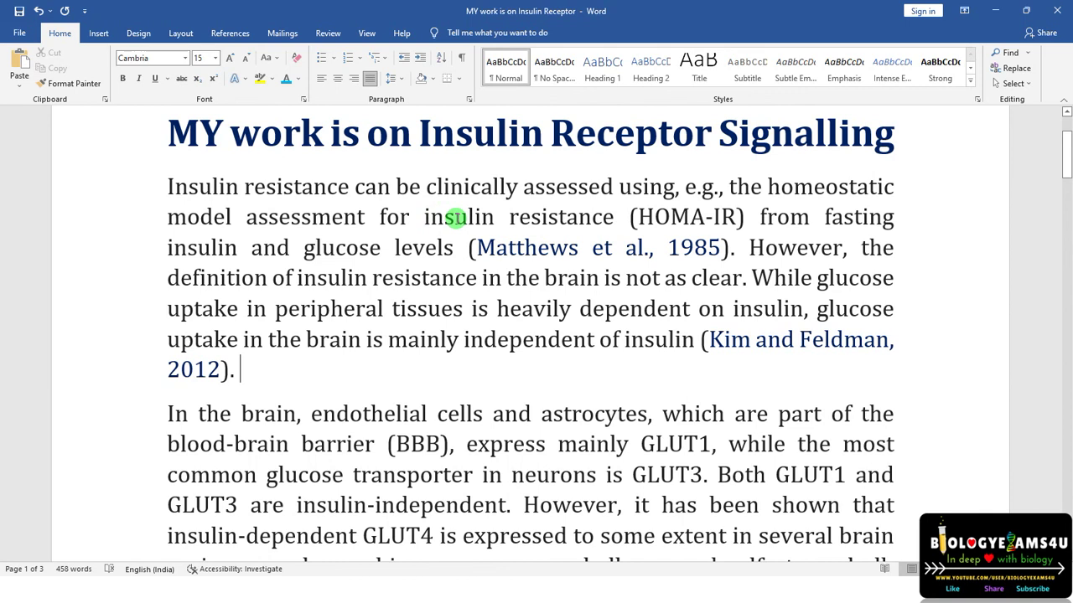
scroll(438, 246, down, 4)
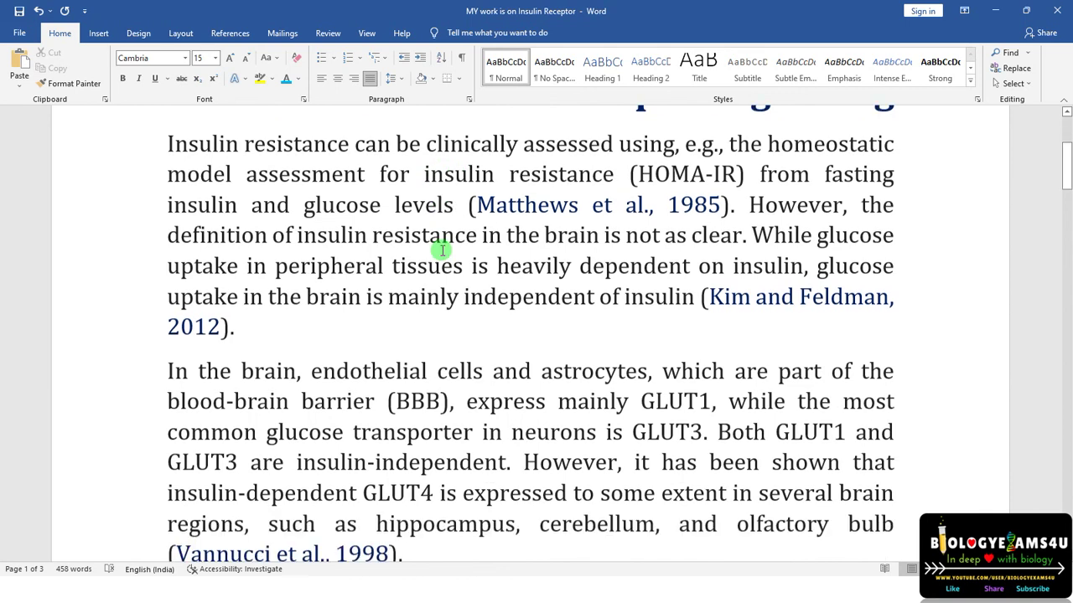
scroll(606, 467, up, 5)
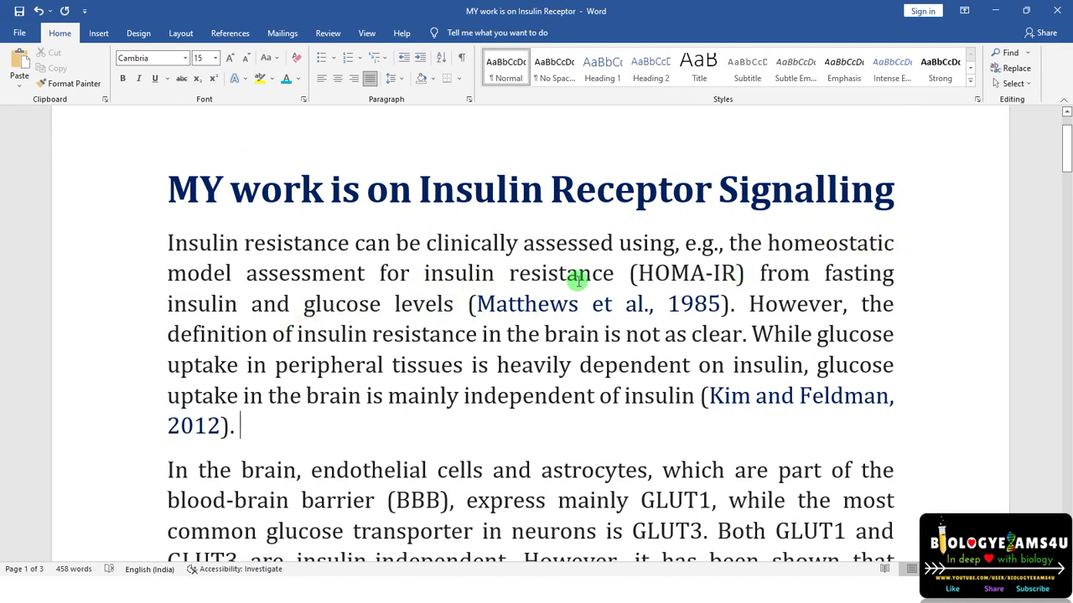
scroll(494, 305, down, 5)
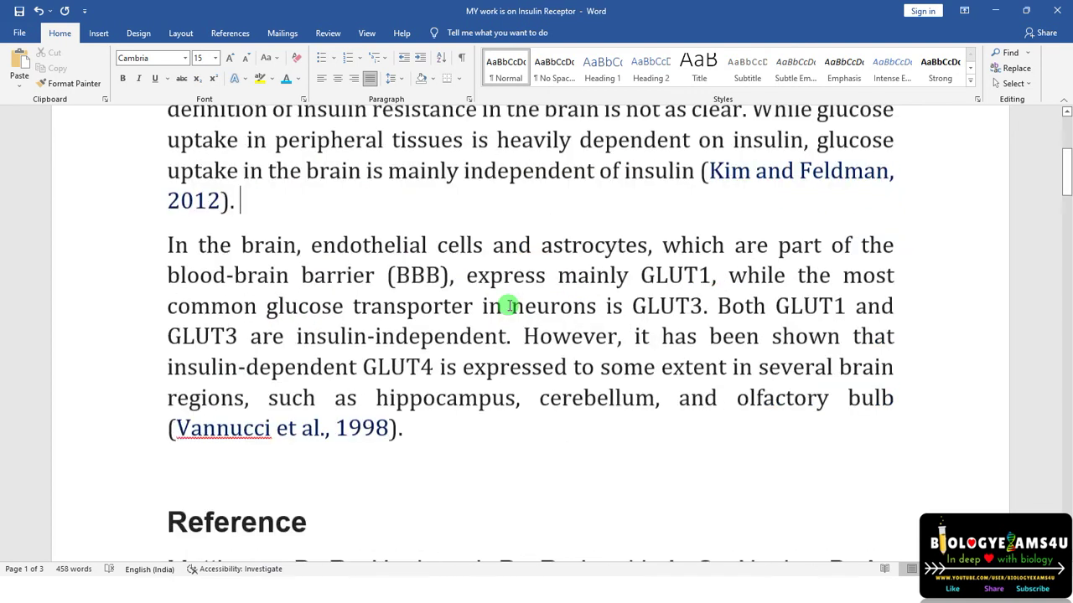
scroll(509, 305, down, 3)
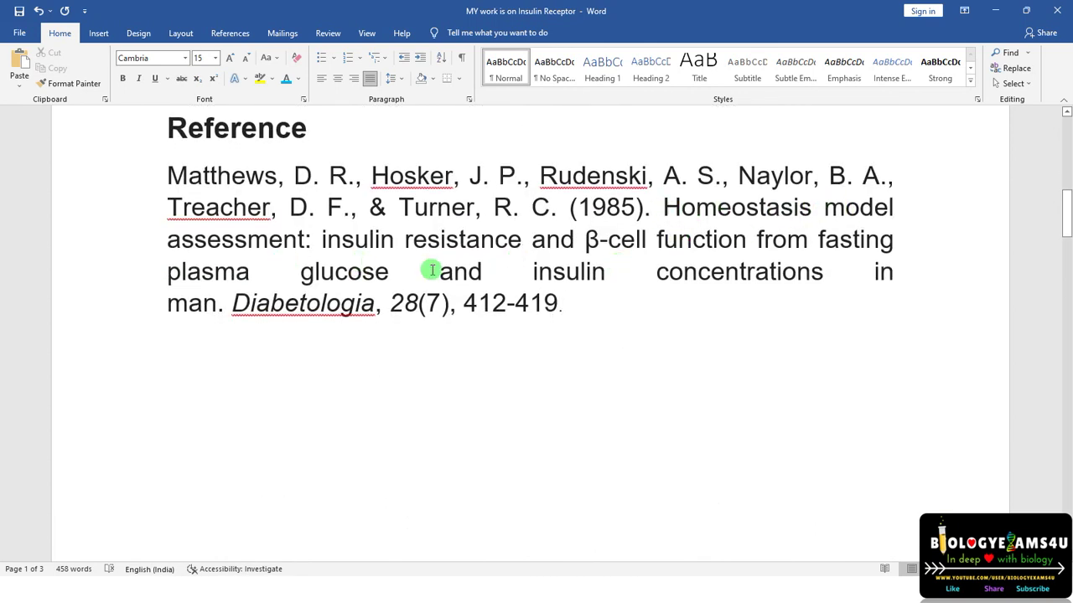
scroll(560, 346, up, 10)
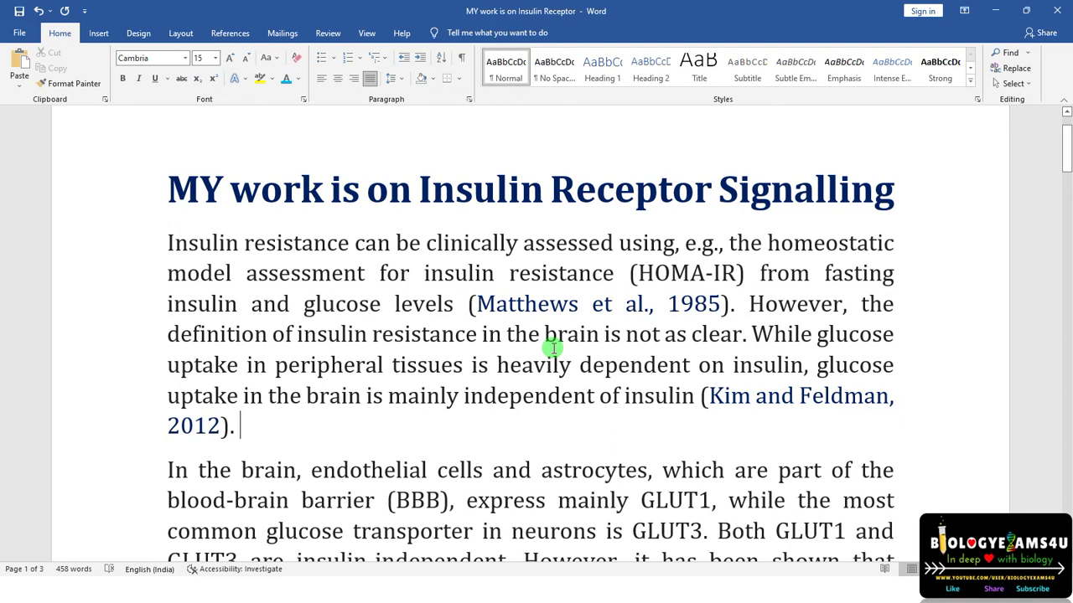
Step: Select and copy 'Kim and Feldman, 2012' in the first paragraph
scroll(553, 346, down, 1)
drag(708, 345, 220, 371)
right_click(774, 344)
click(791, 365)
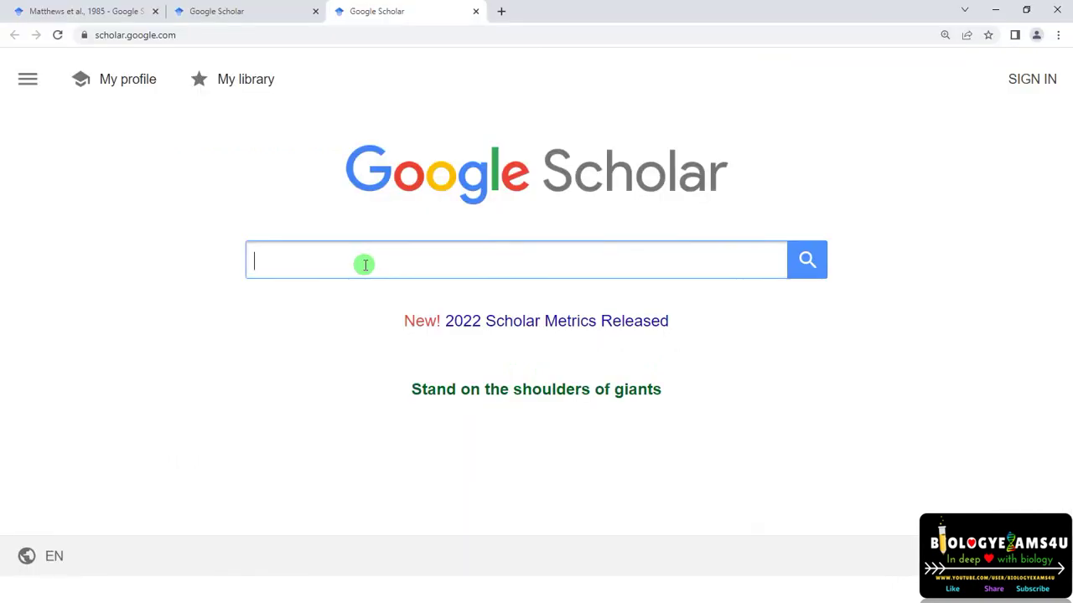
Step: Search Google Scholar for 'Kim and Feldman, 2012'
key(ctrl+v)
click(808, 263)
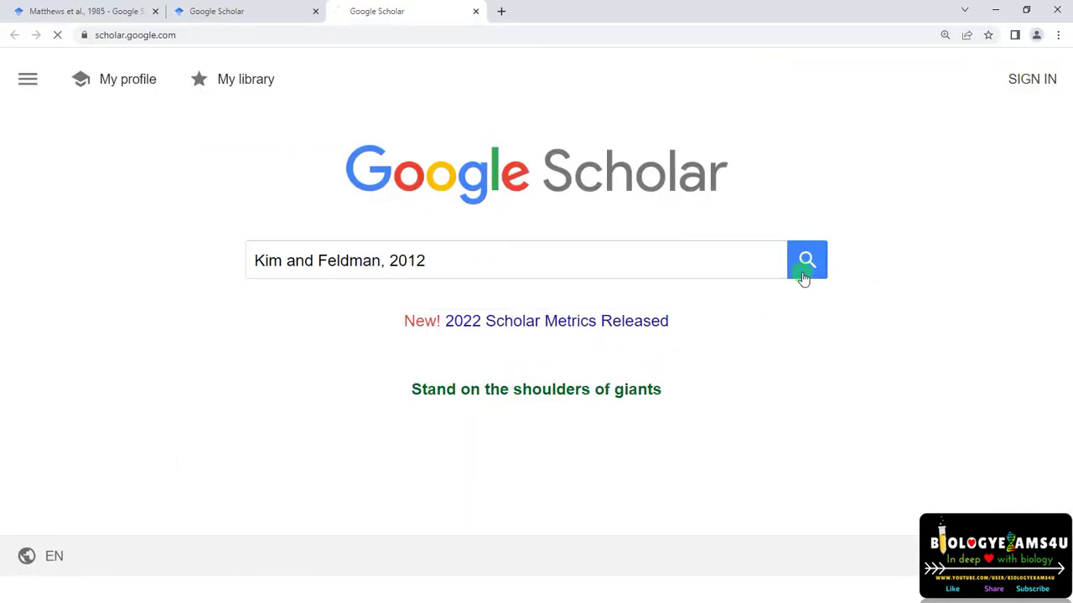
scroll(220, 163, down, 1)
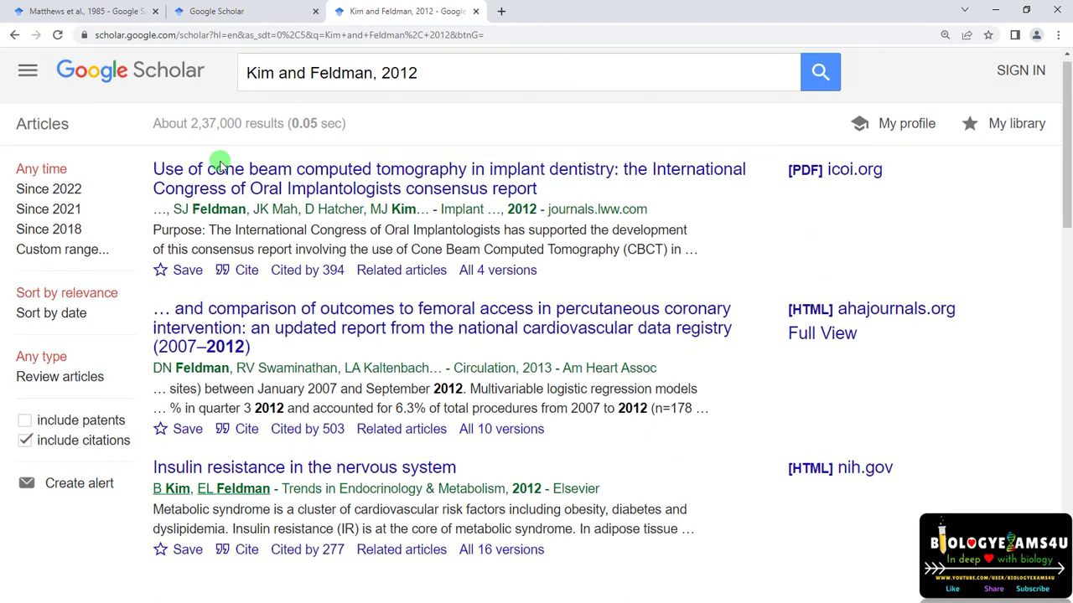
scroll(333, 175, down, 3)
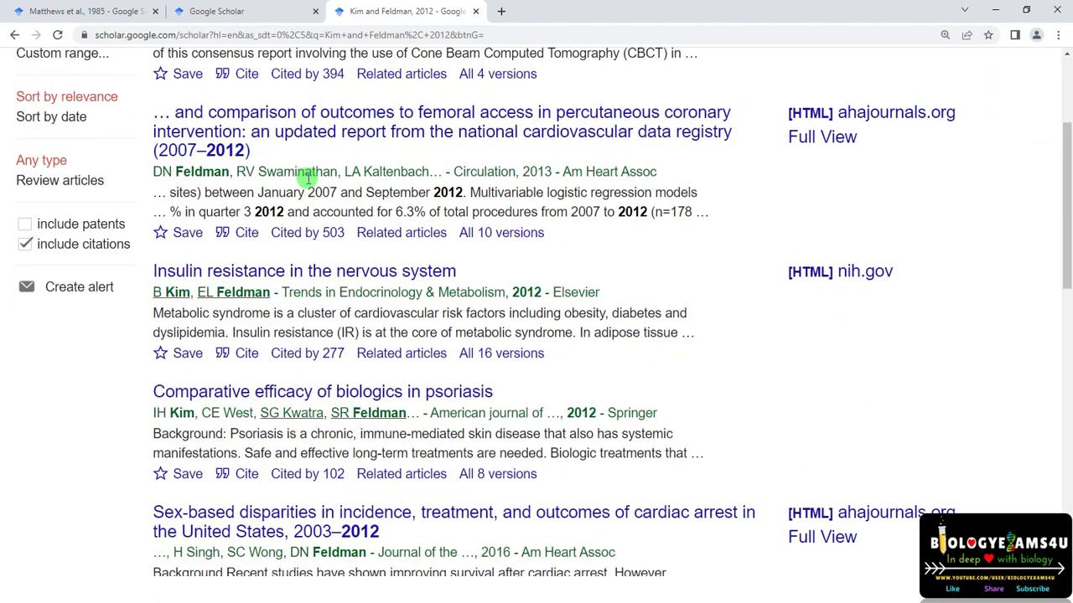
scroll(306, 248, up, 4)
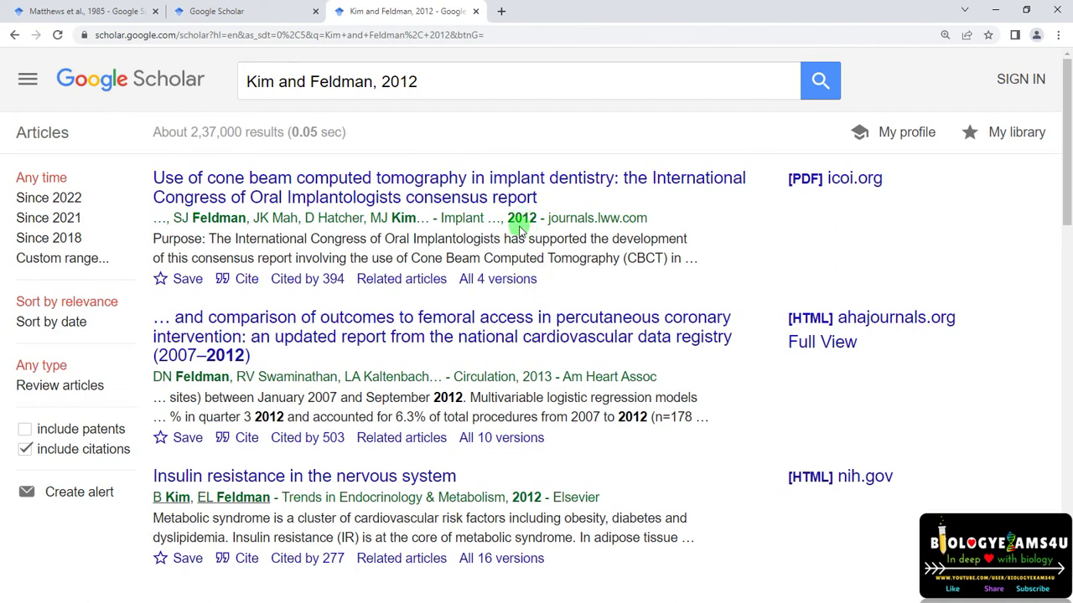
scroll(481, 242, down, 2)
scroll(481, 232, up, 2)
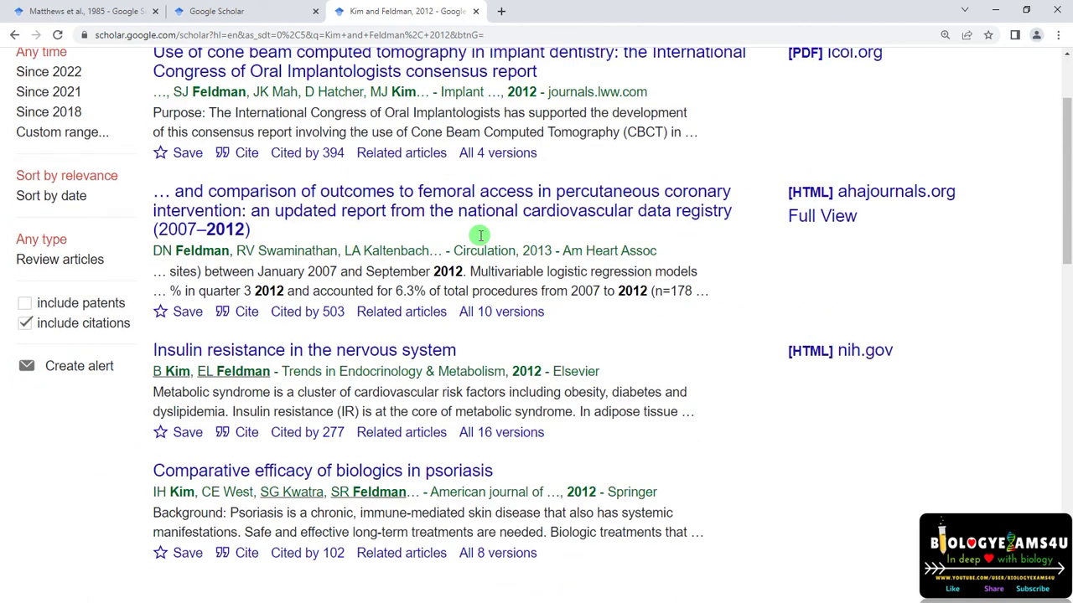
scroll(442, 220, down, 3)
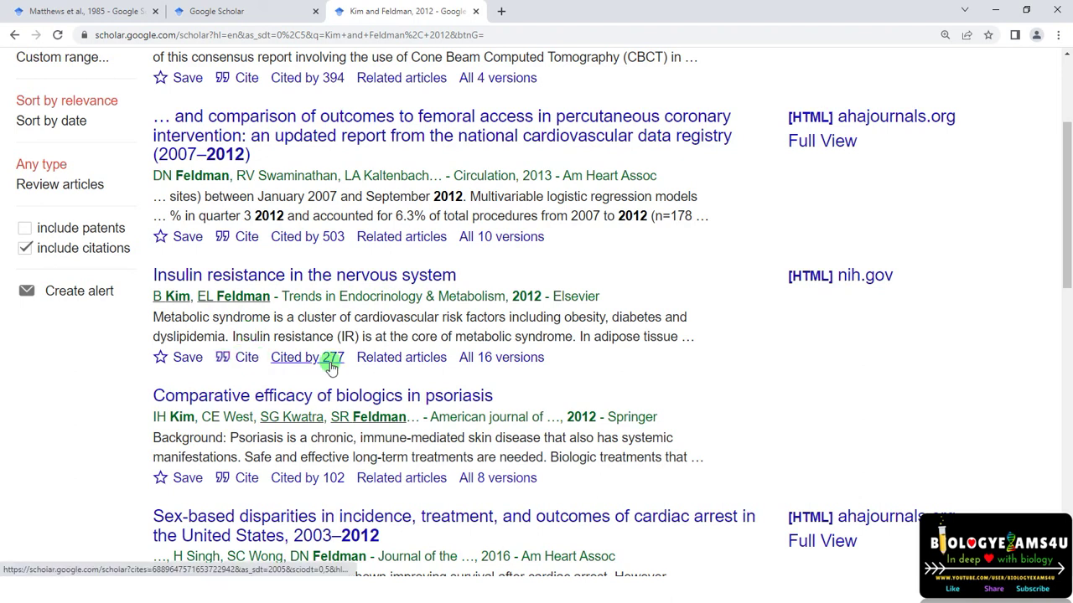
Step: Copy the APA citation of 'Insulin resistance in the nervous system'
click(248, 358)
click(455, 245)
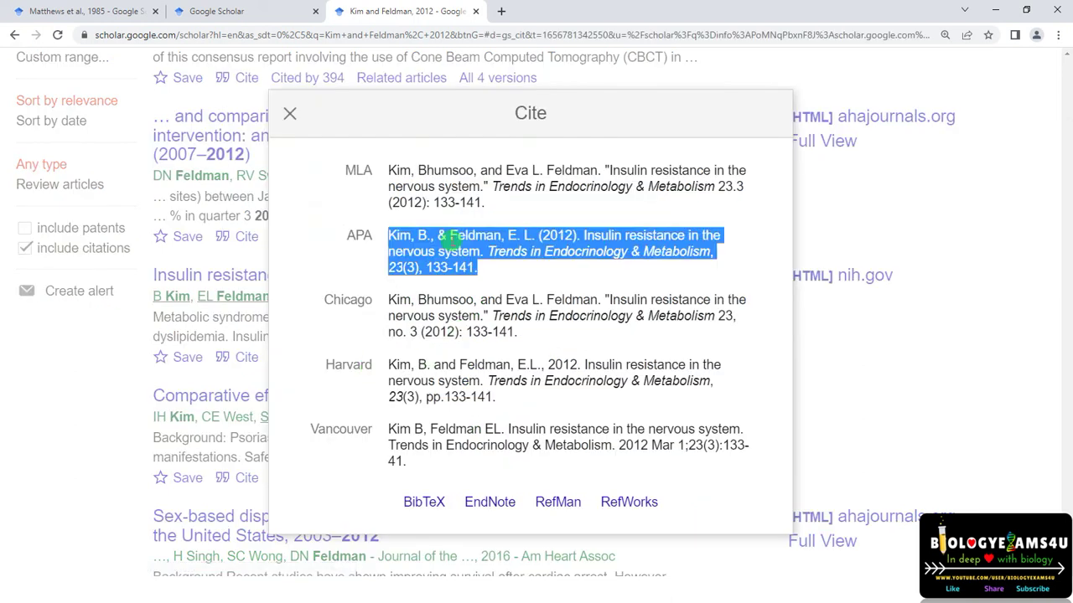
right_click(457, 247)
click(491, 256)
Step: Paste the Kim & Feldman (2012) APA reference below Matthews in Word and select it
click(997, 10)
key(ctrl+v)
drag(172, 343, 322, 359)
Step: Set the Kim reference to font size 18
click(214, 57)
click(201, 162)
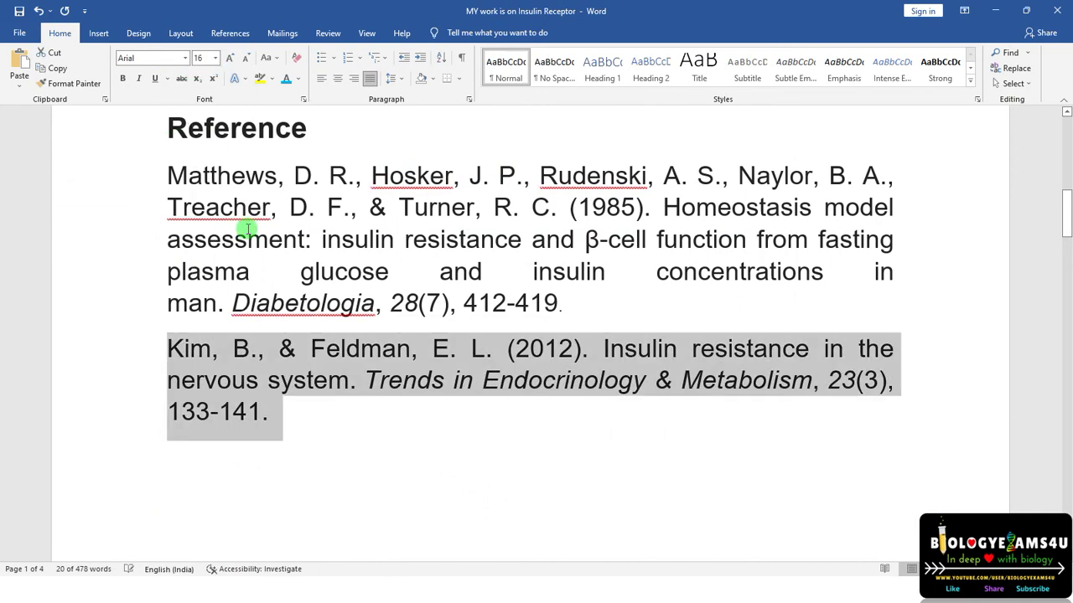
click(339, 468)
Step: Paste the Vannucci et al. (1998) GLUT4 reference on the line below Kim
scroll(444, 421, up, 3)
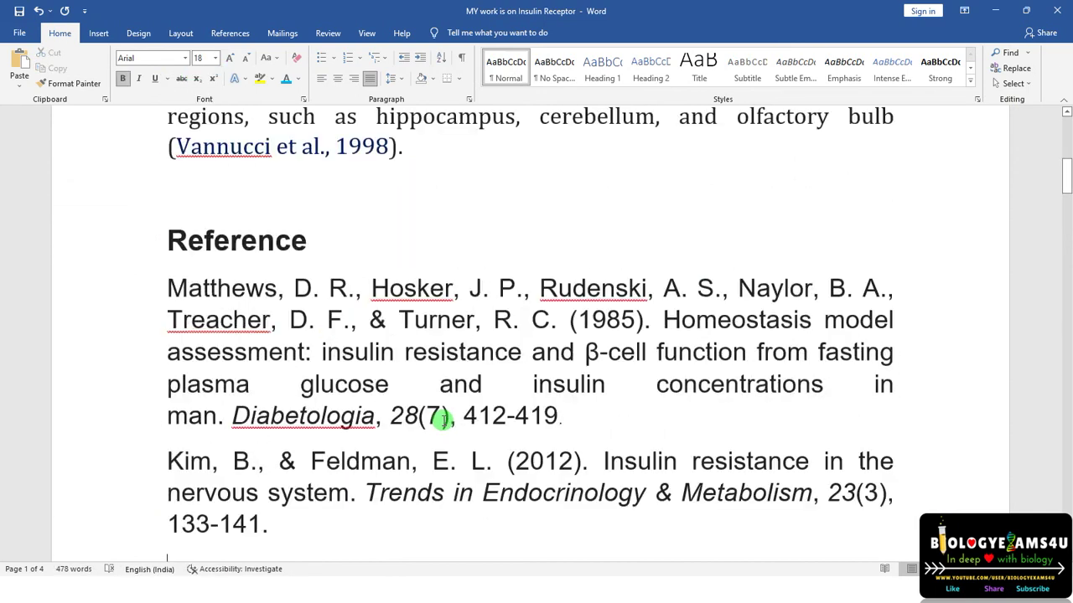
scroll(441, 419, down, 4)
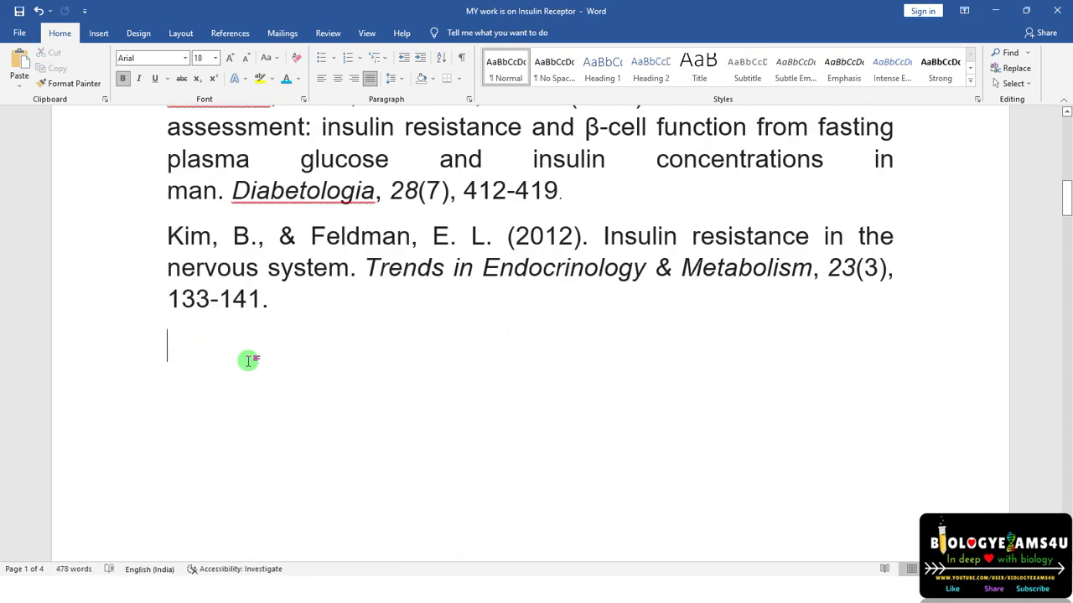
key(ctrl+v)
scroll(288, 342, up, 3)
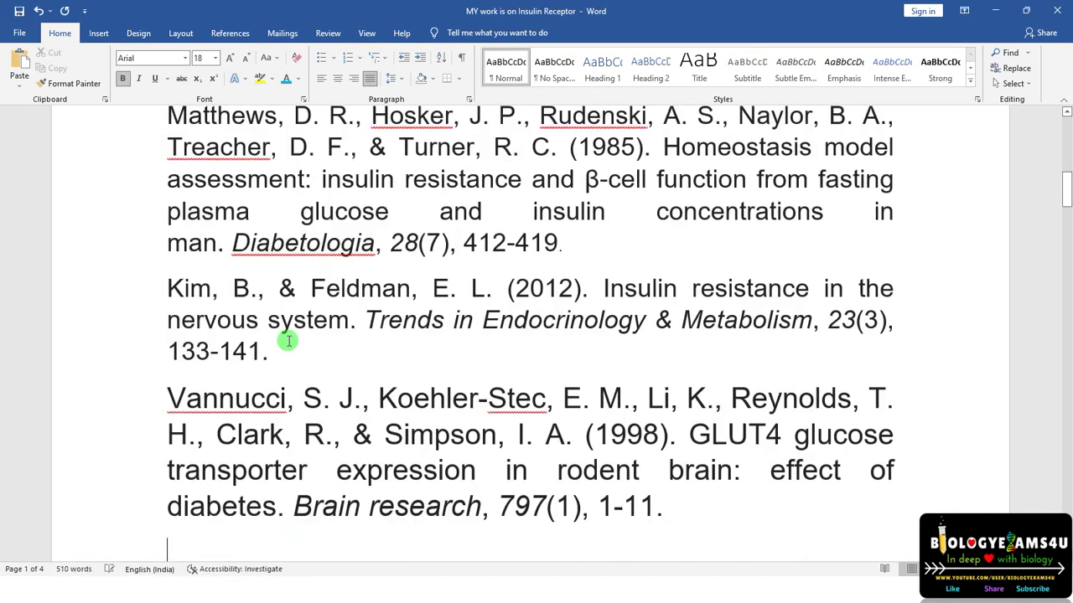
scroll(294, 318, down, 3)
scroll(293, 321, up, 3)
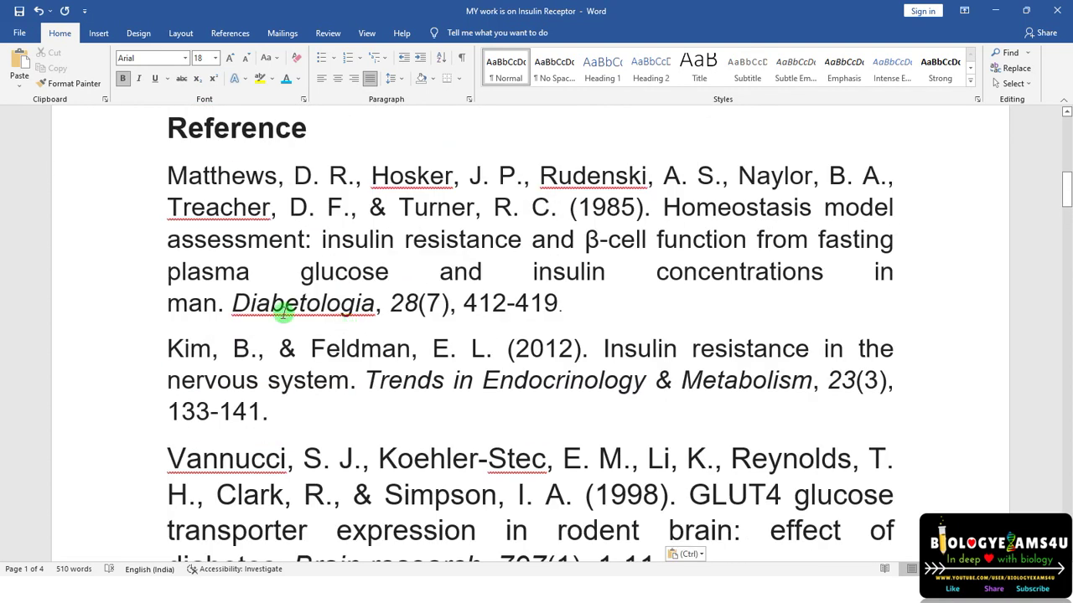
Step: Sort the three references ascending by paragraph text so Kim & Feldman comes first
drag(166, 174, 665, 519)
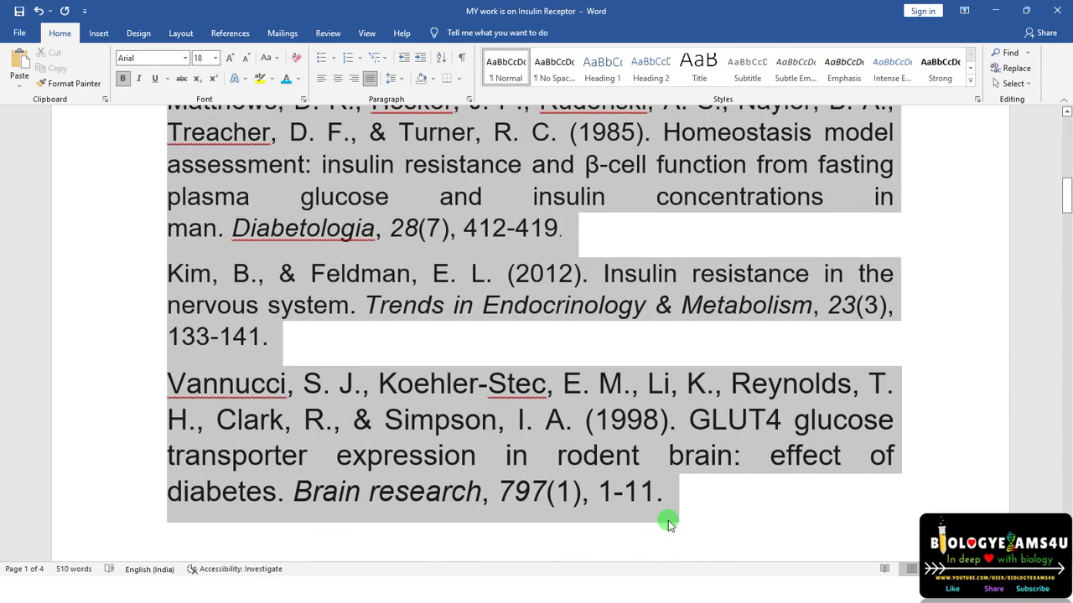
click(443, 60)
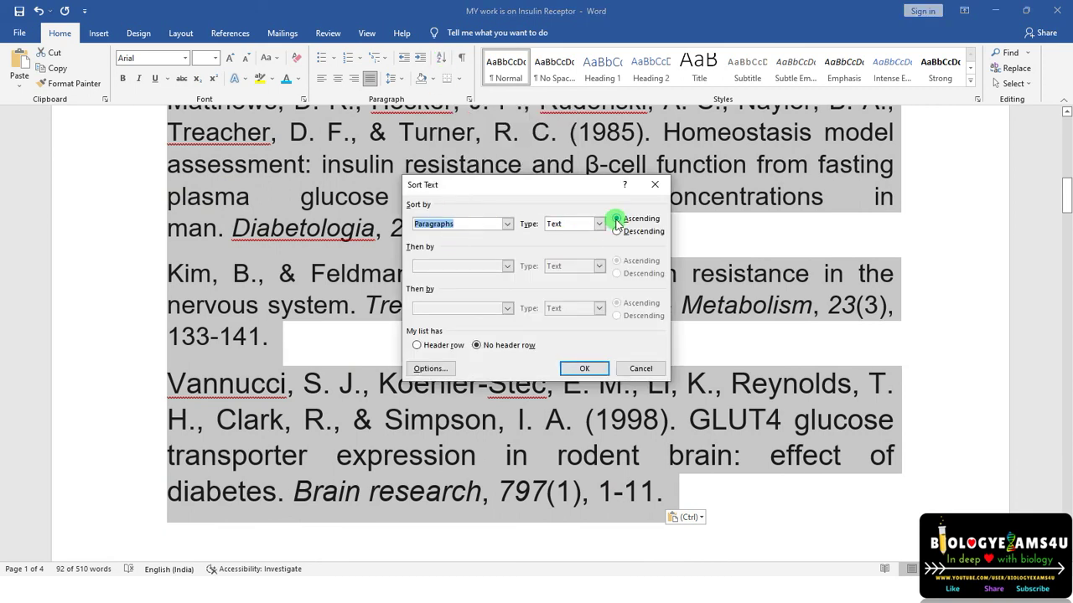
click(582, 371)
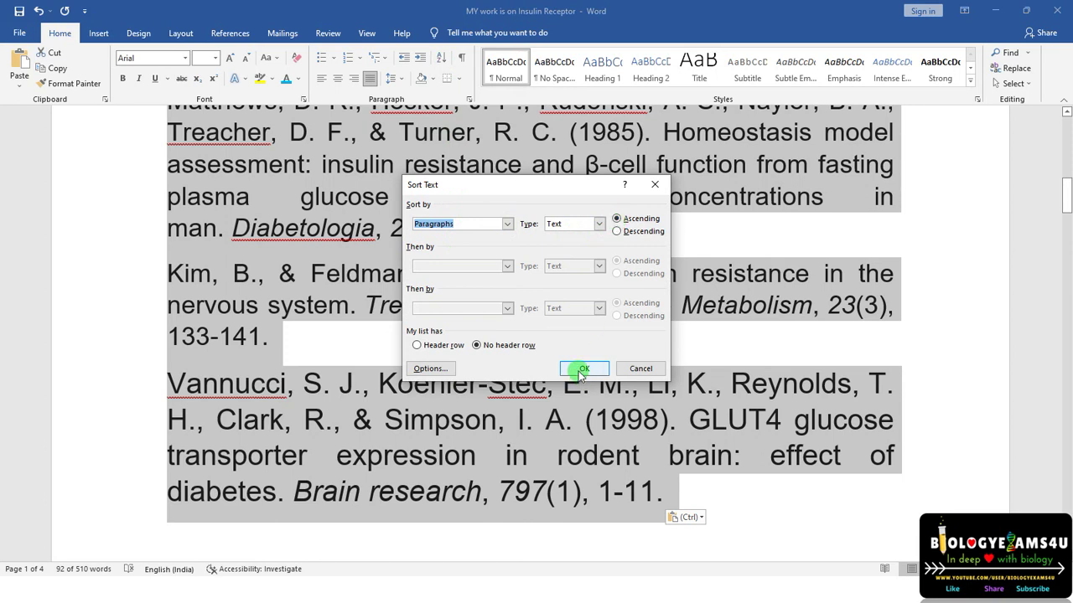
scroll(311, 209, up, 2)
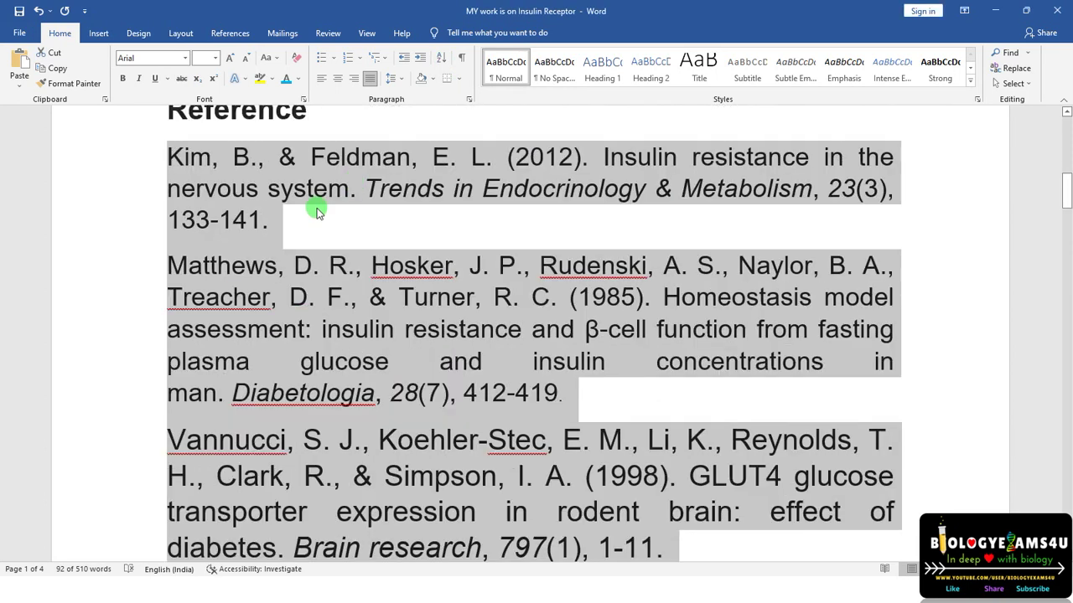
click(392, 266)
scroll(206, 310, down, 3)
scroll(325, 373, down, 2)
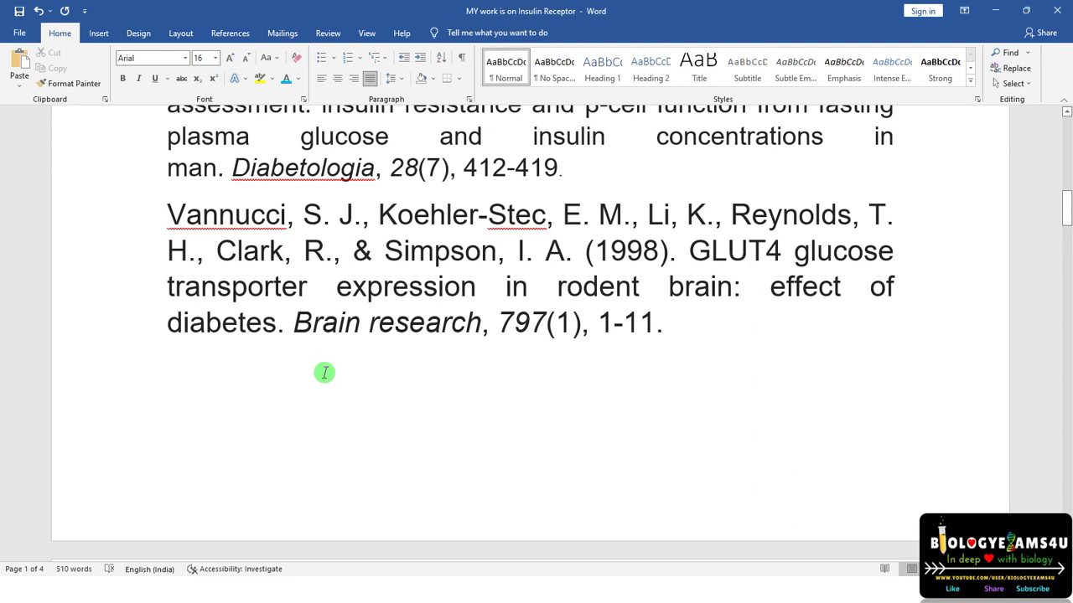
scroll(325, 373, down, 10)
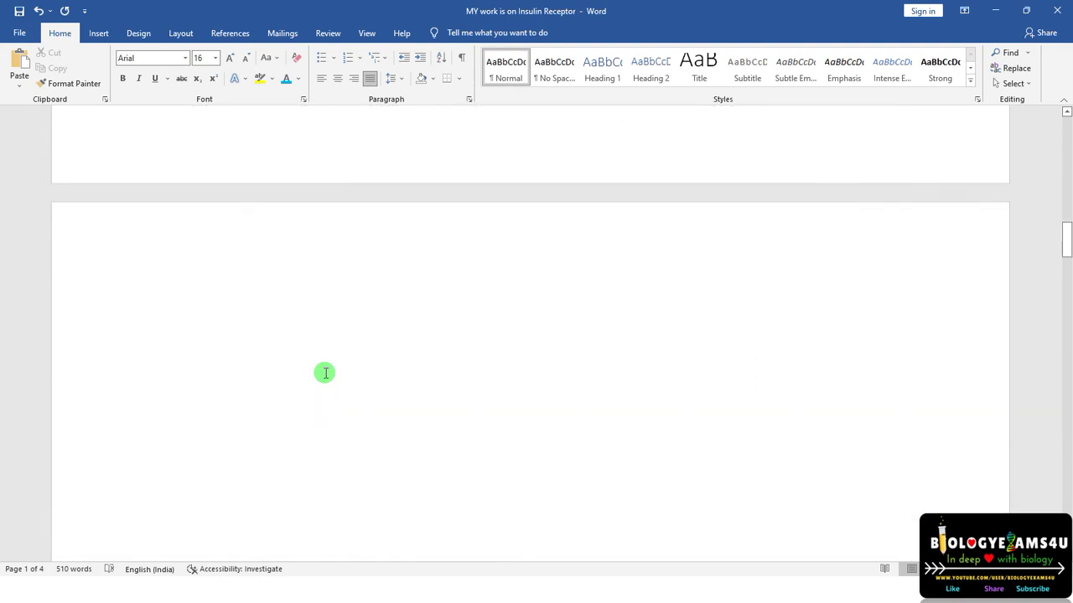